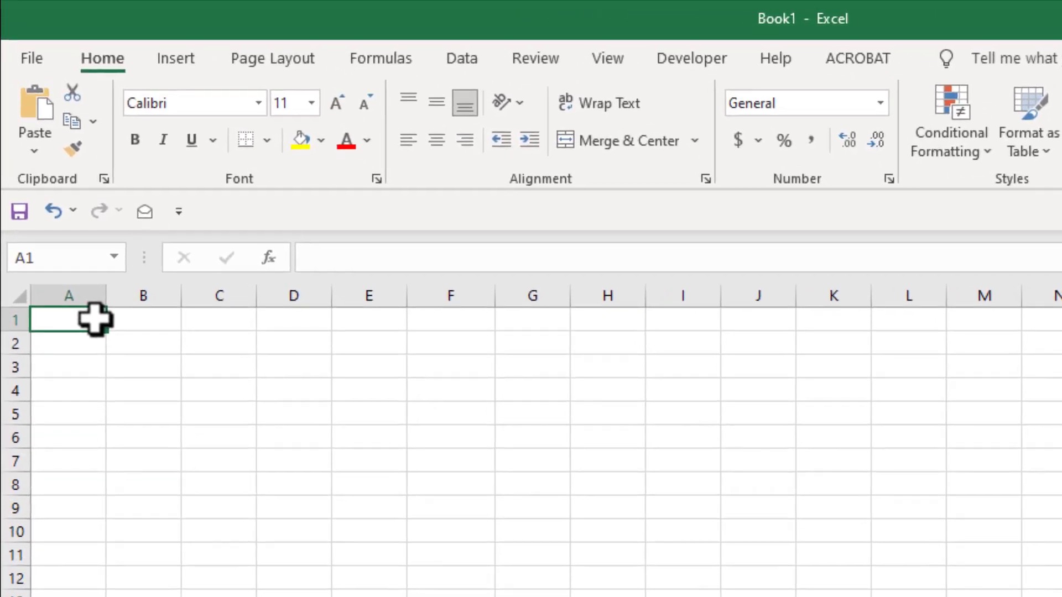
Enter 12/27/2021 in A1 and reselect it to confirm the Date number format
type("12/2")
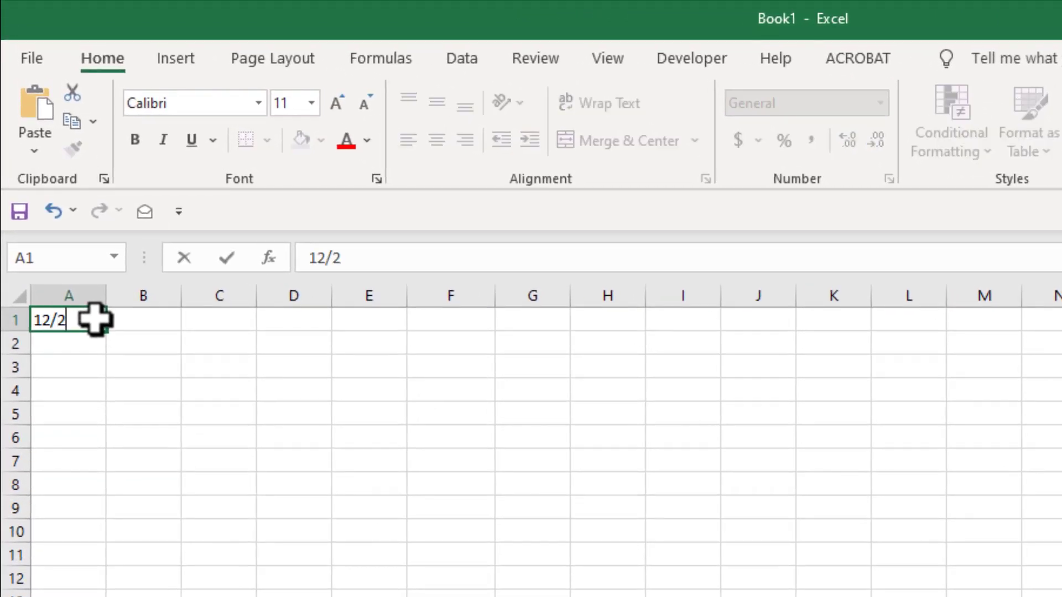
type("7/2021")
key("Return")
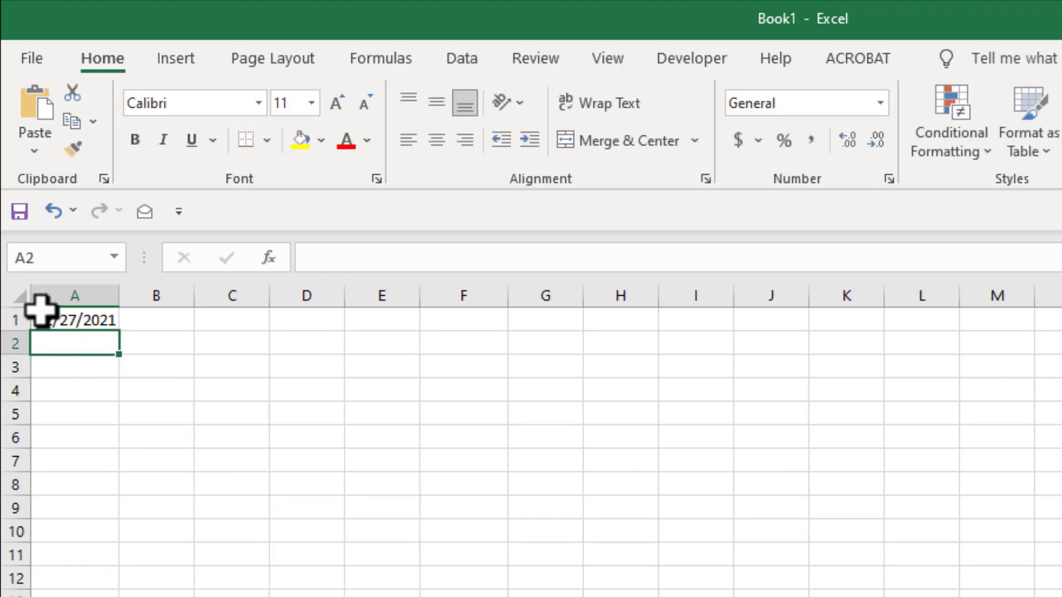
left_click(49, 316)
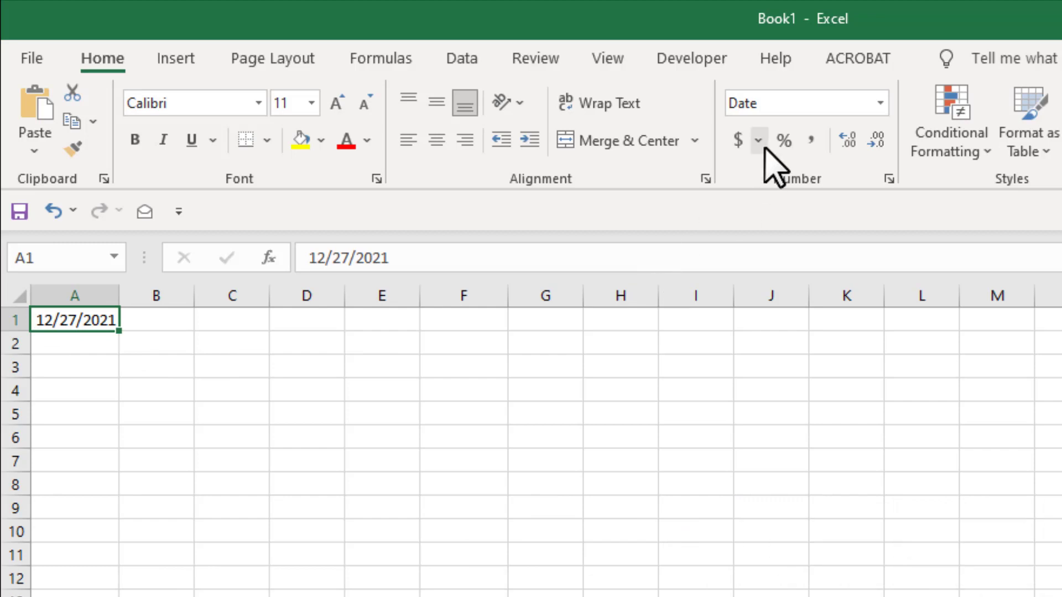
left_click(888, 180)
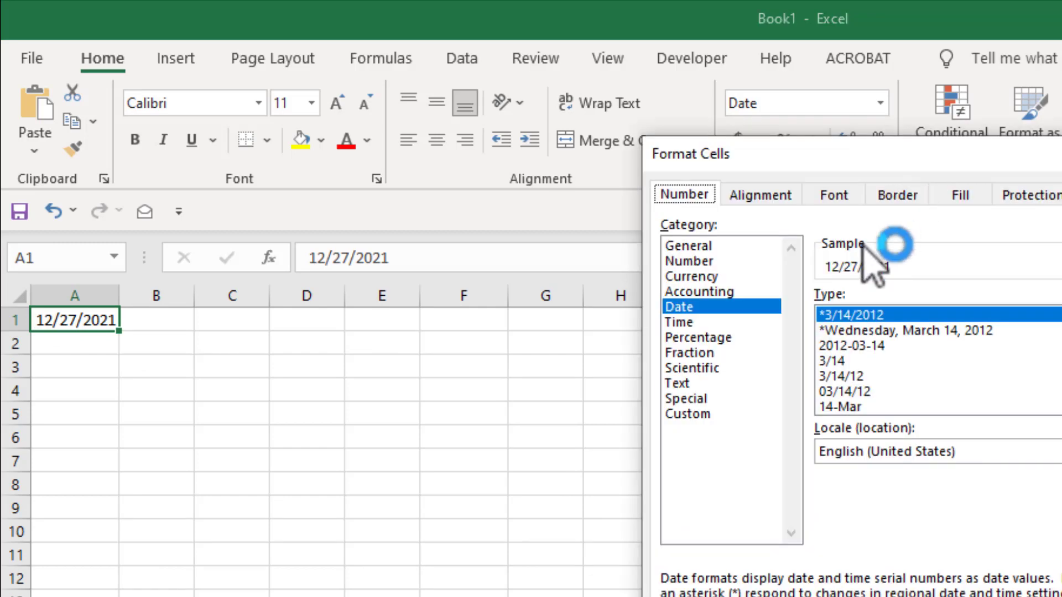
left_click(690, 416)
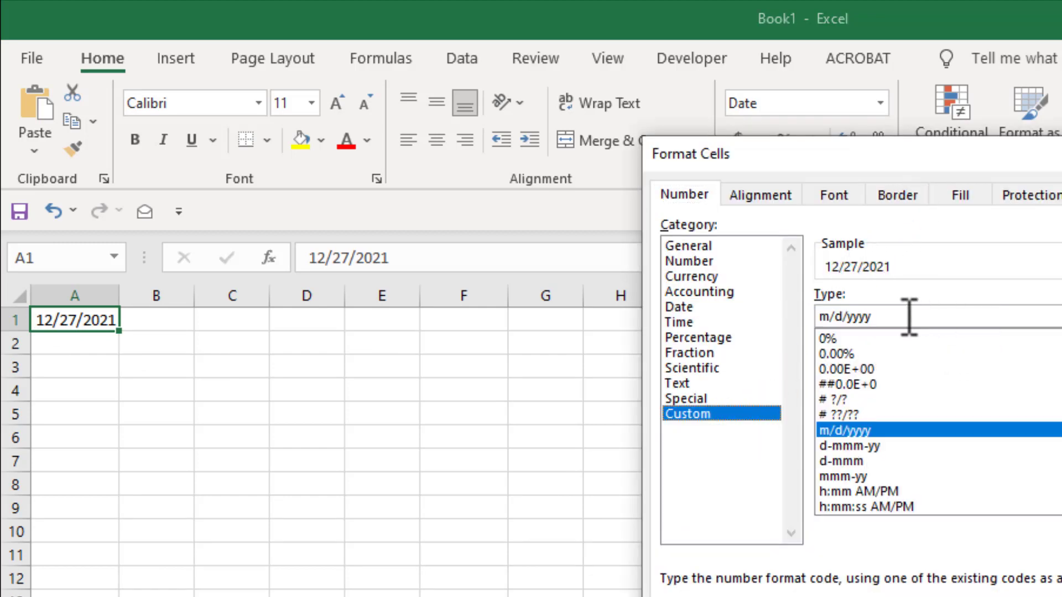
left_click_drag(911, 316, 797, 320)
key("BackSpace")
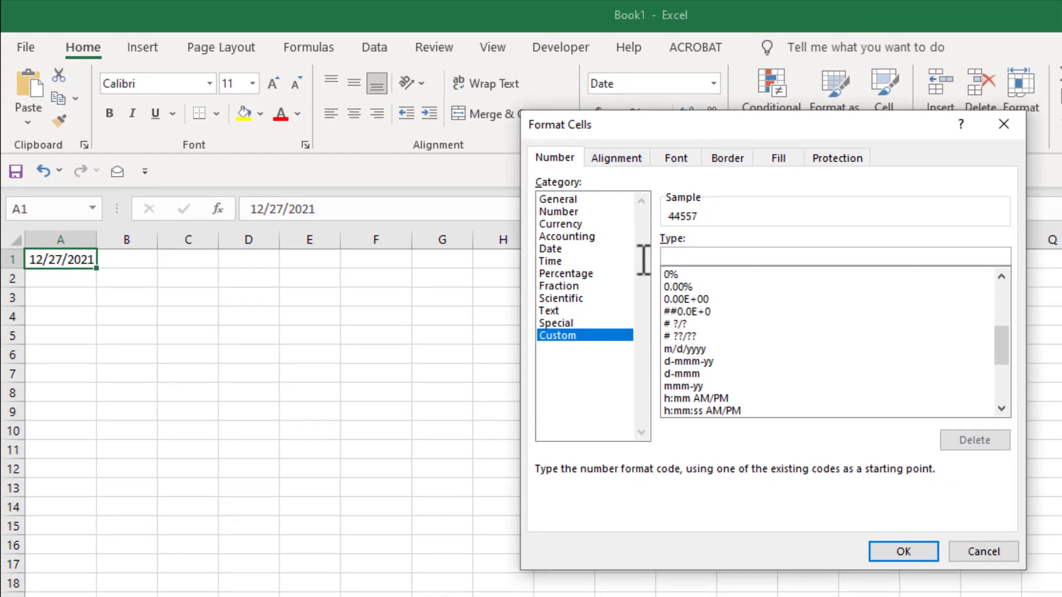
type("ddd")
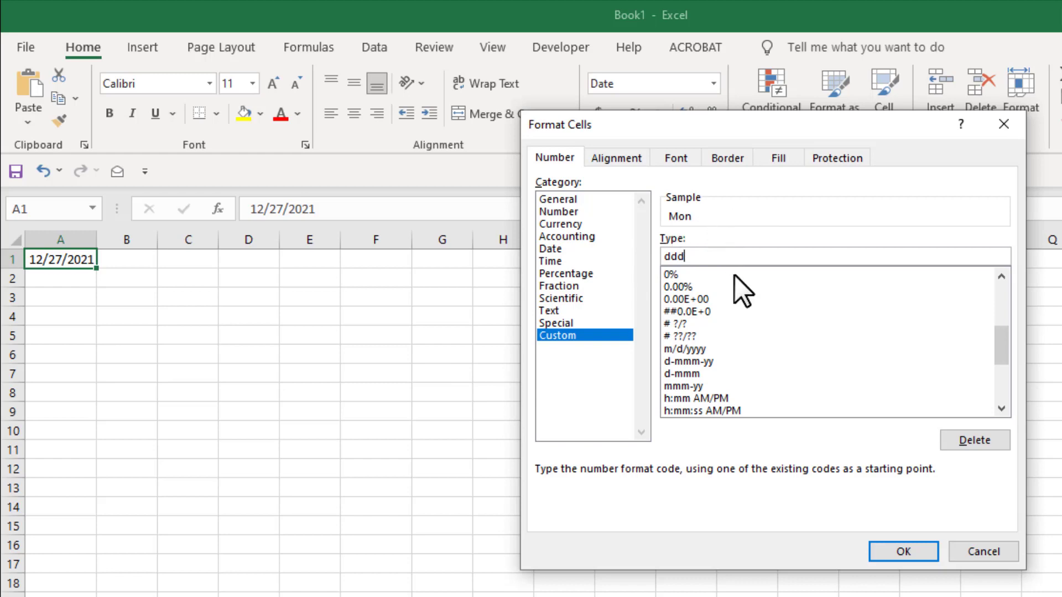
type("d")
key("BackSpace")
type("d")
left_click(907, 553)
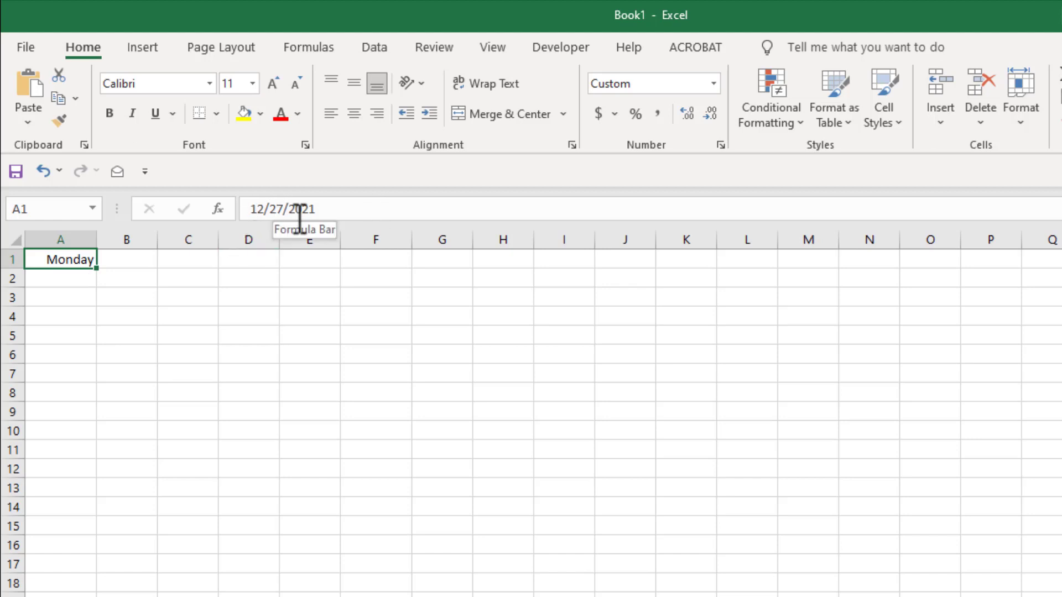
left_click(136, 318)
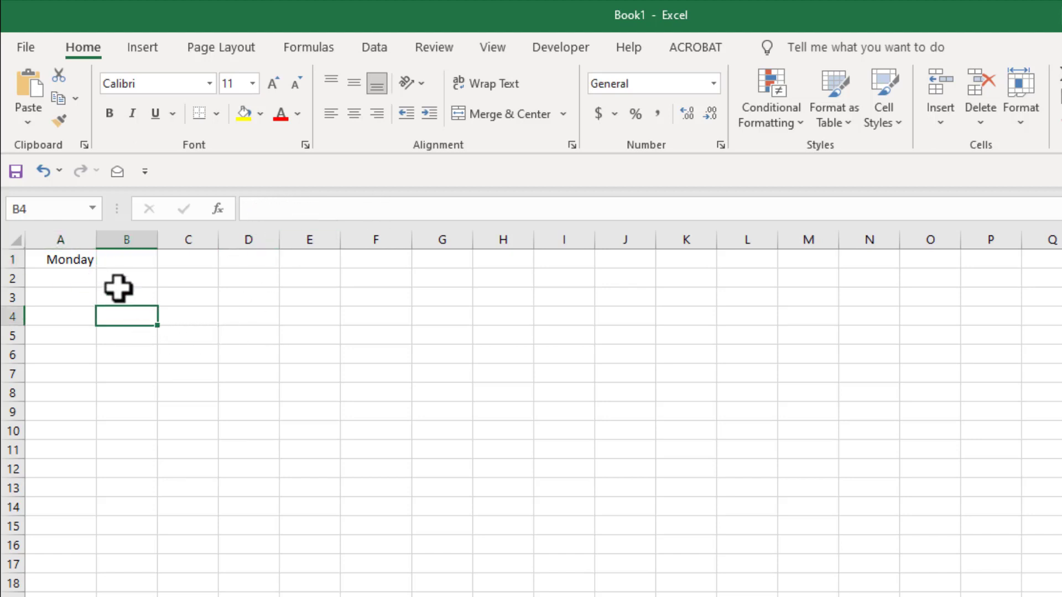
left_click(78, 260)
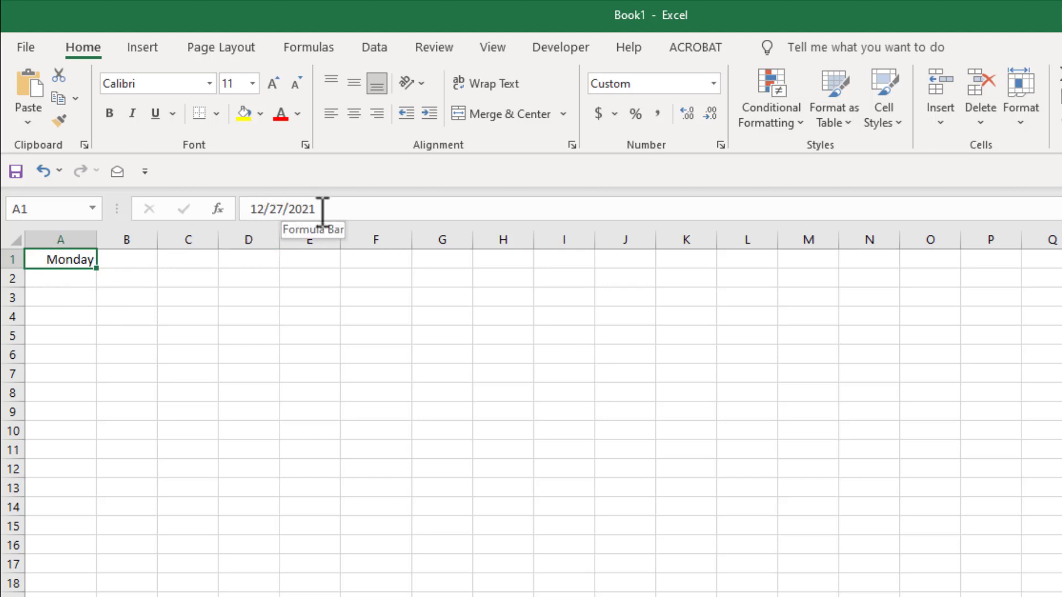
Undo A1's weekday format and enter =TEXT(A1,"ddd") in B1
key("ctrl+z")
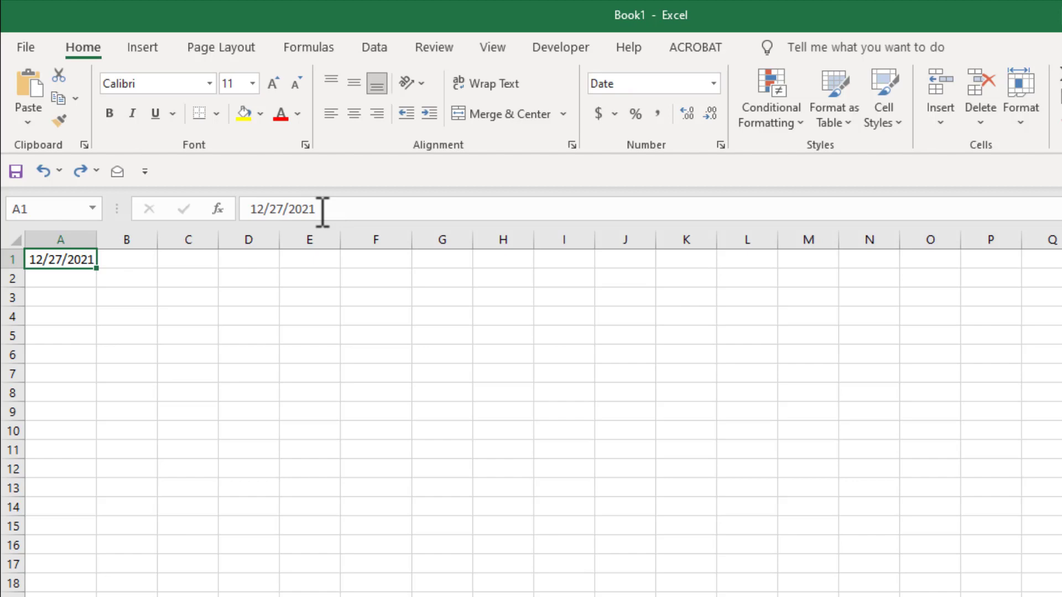
left_click(284, 313)
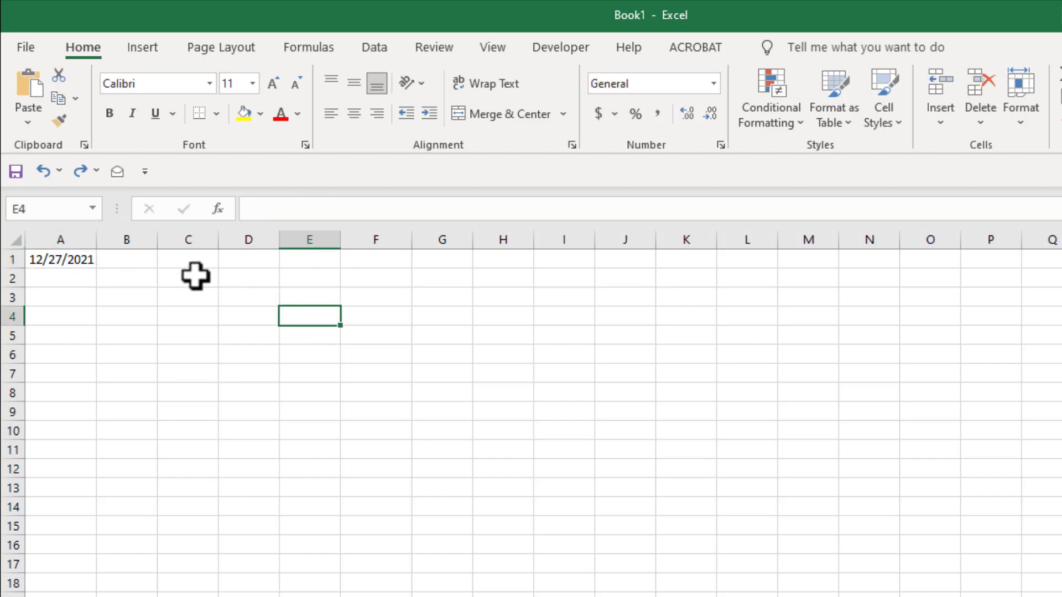
left_click(141, 260)
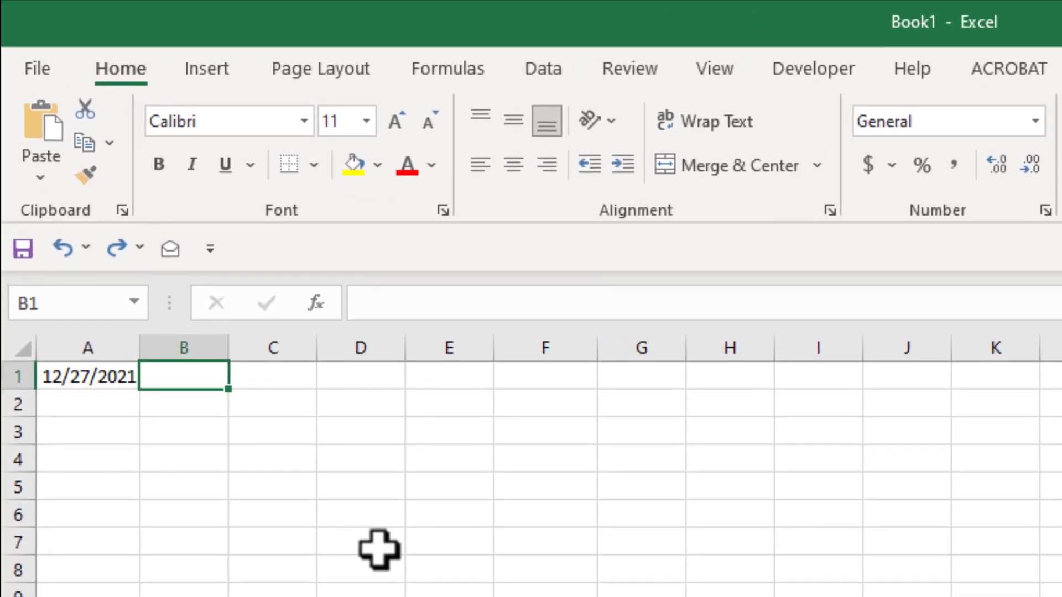
type("=")
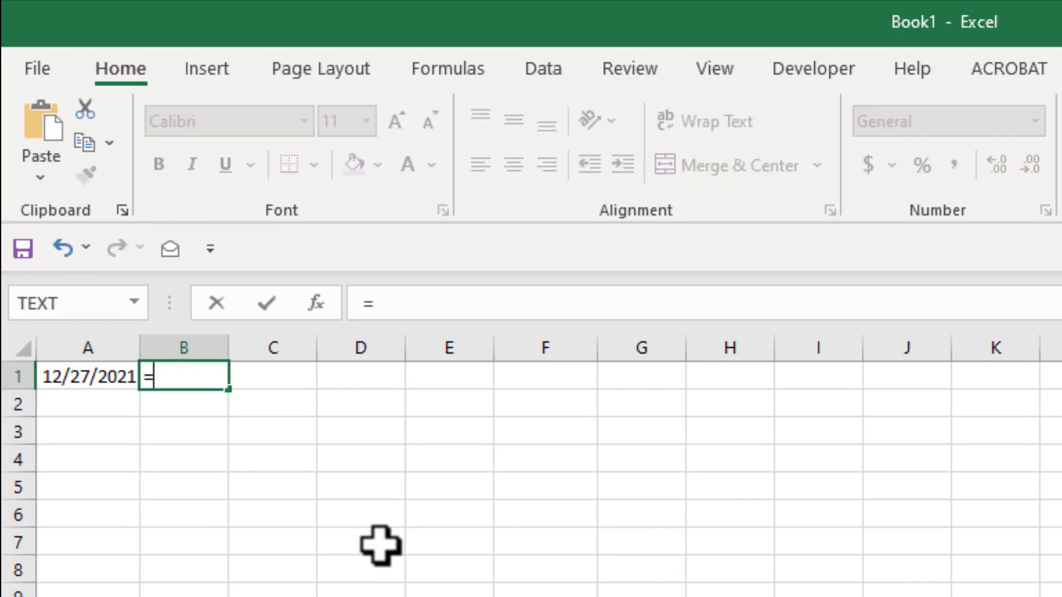
type("Text")
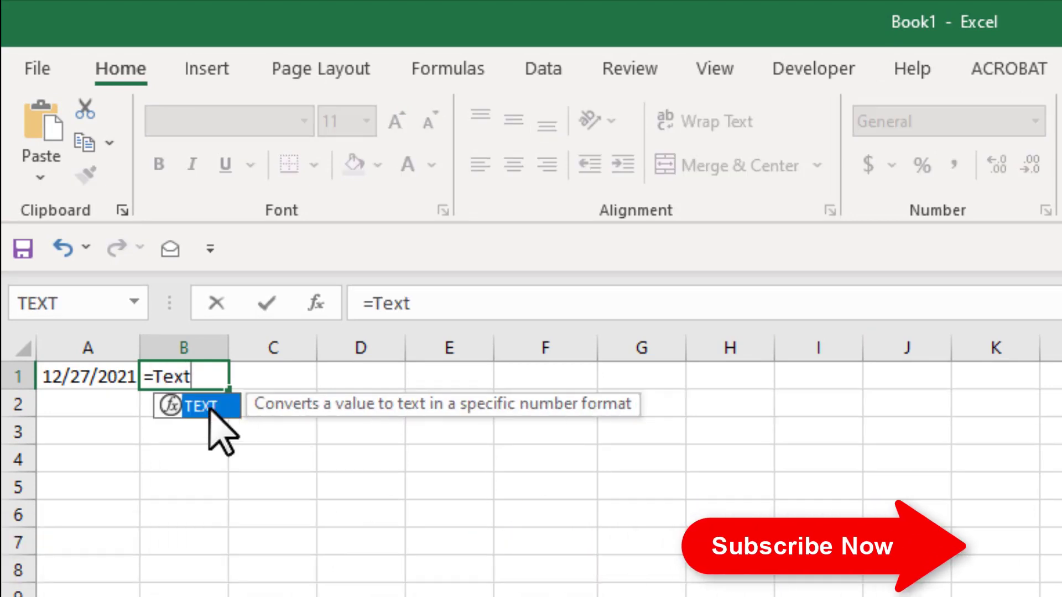
double_click(211, 410)
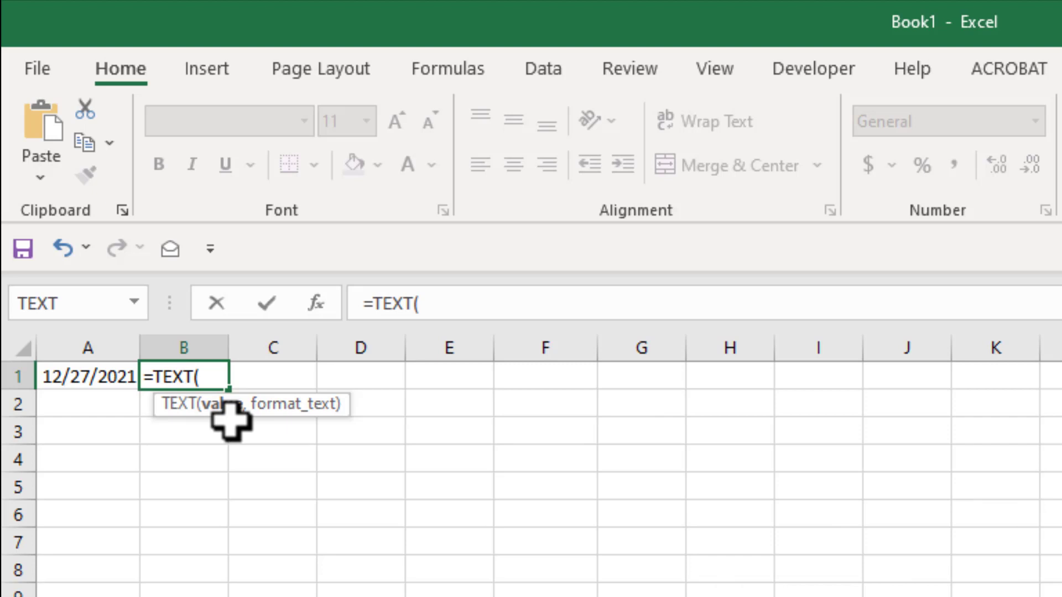
left_click(68, 378)
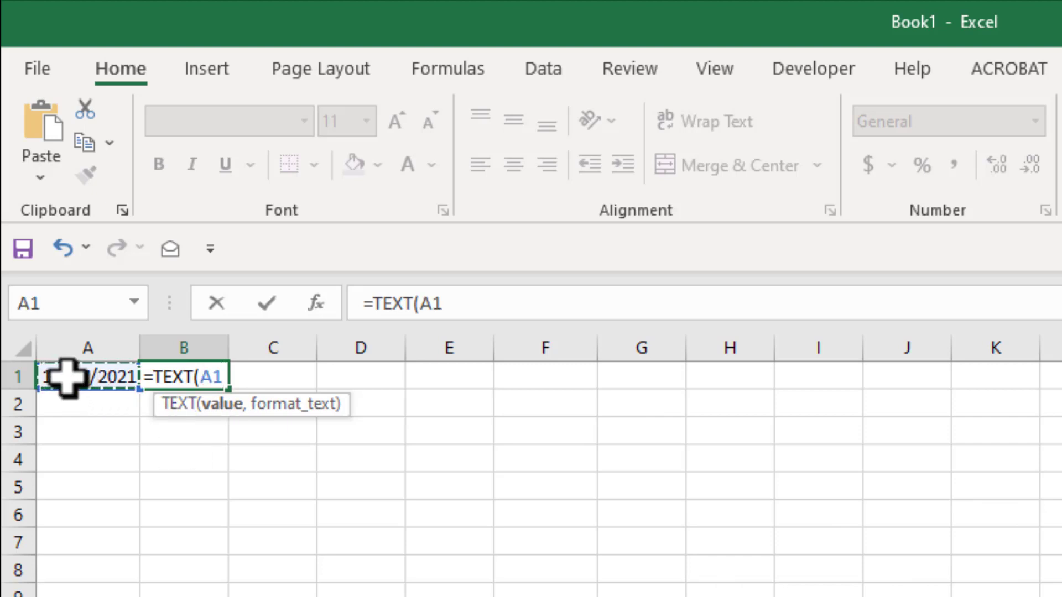
type(",")
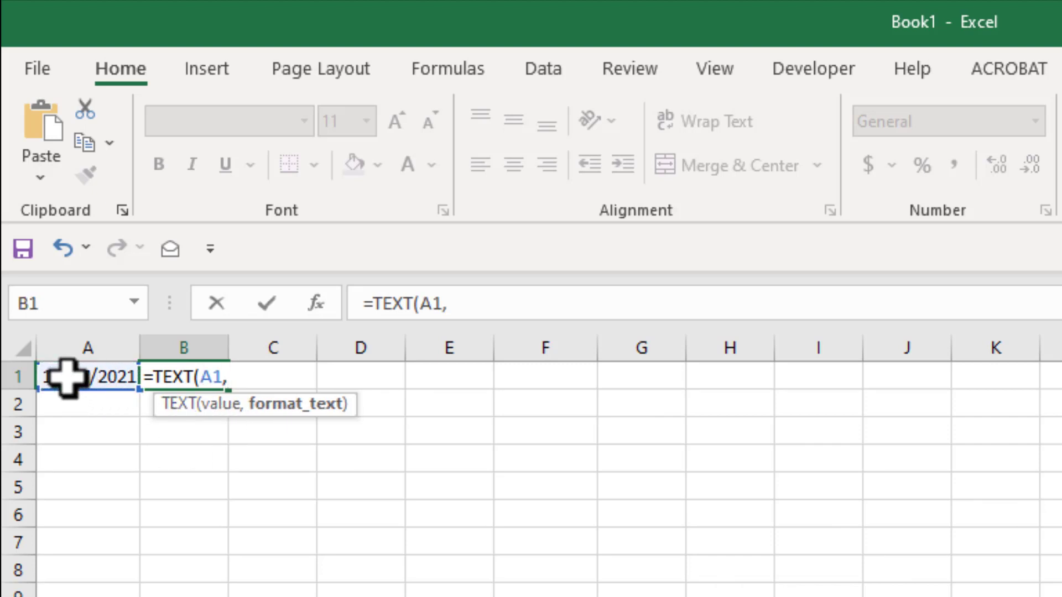
type("\"\"")
left_click(456, 303)
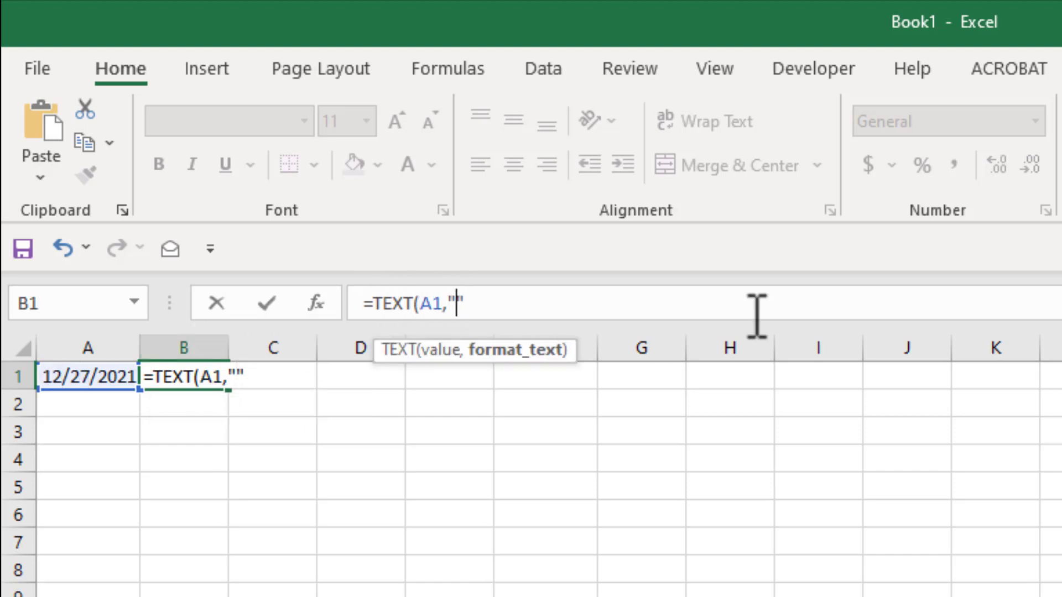
type("ddd")
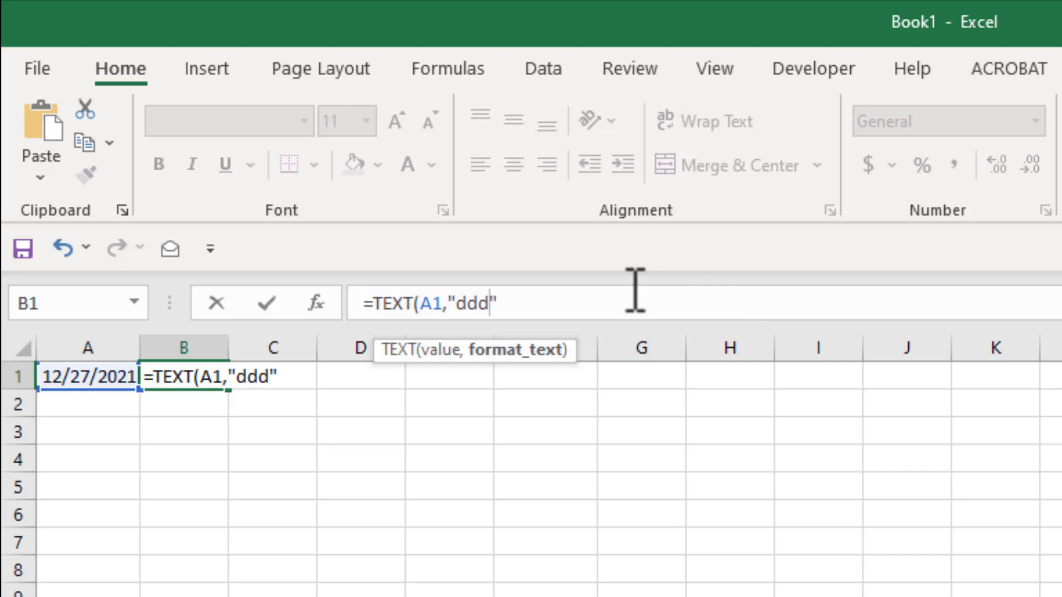
left_click(602, 298)
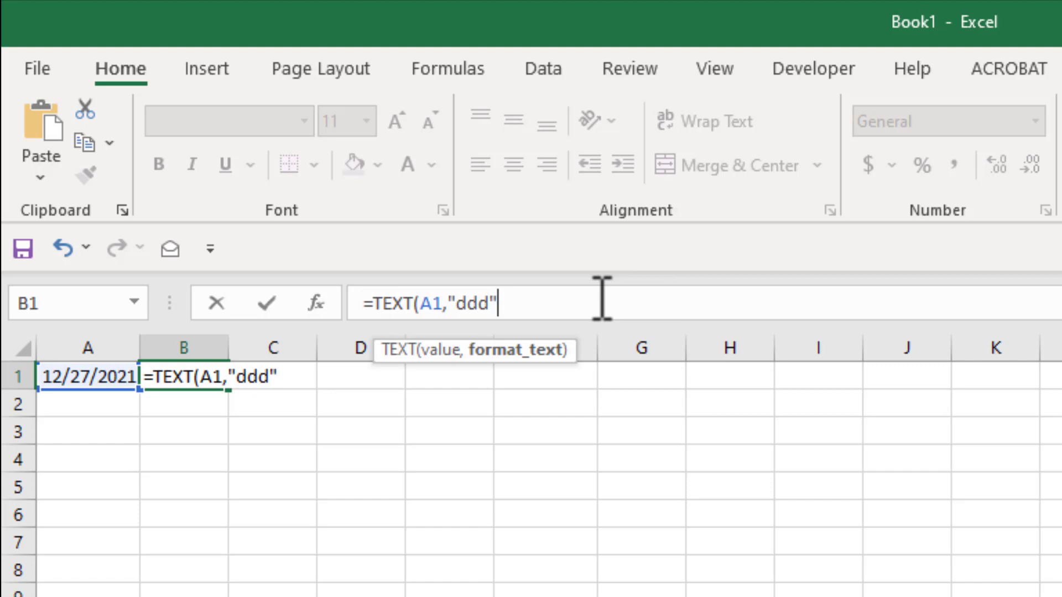
type(")")
key("Return")
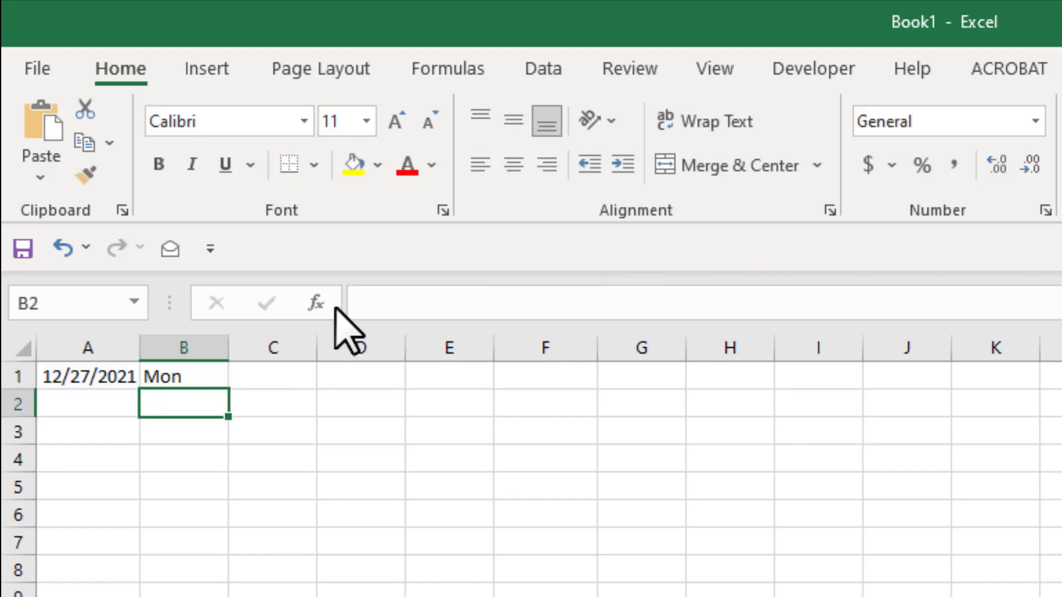
Edit B1's format code to "dddd" so it shows the full weekday, Monday
left_click(197, 377)
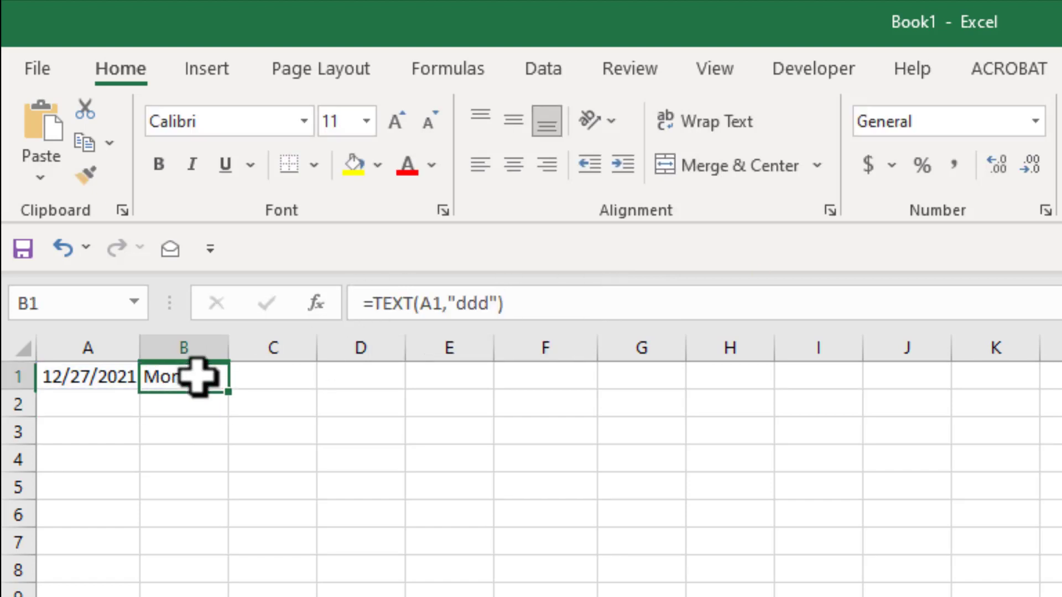
left_click(498, 303)
key("Left")
key("Left")
key("Left")
type("d")
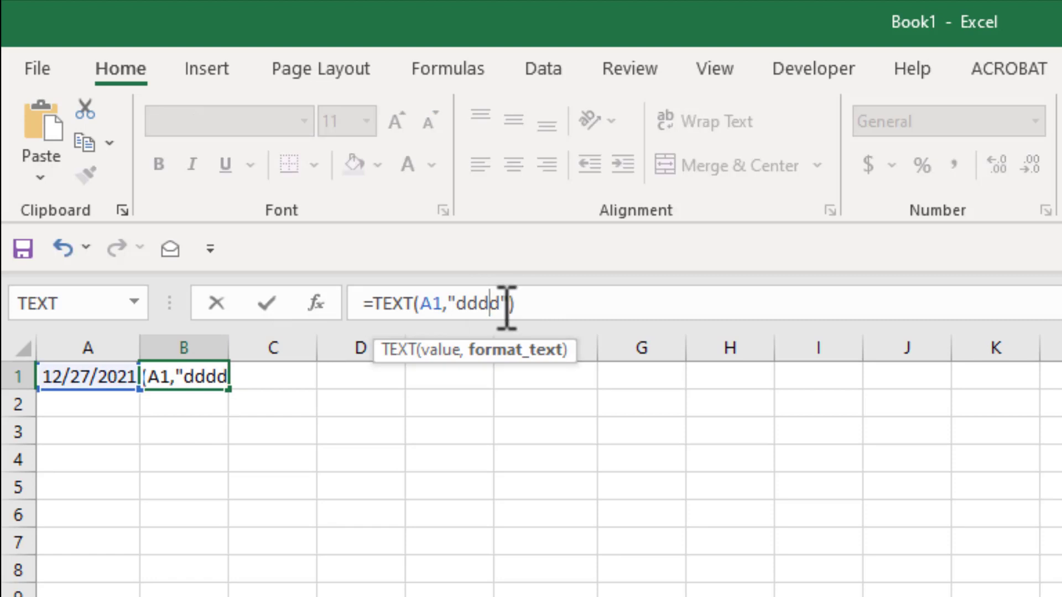
key("Return")
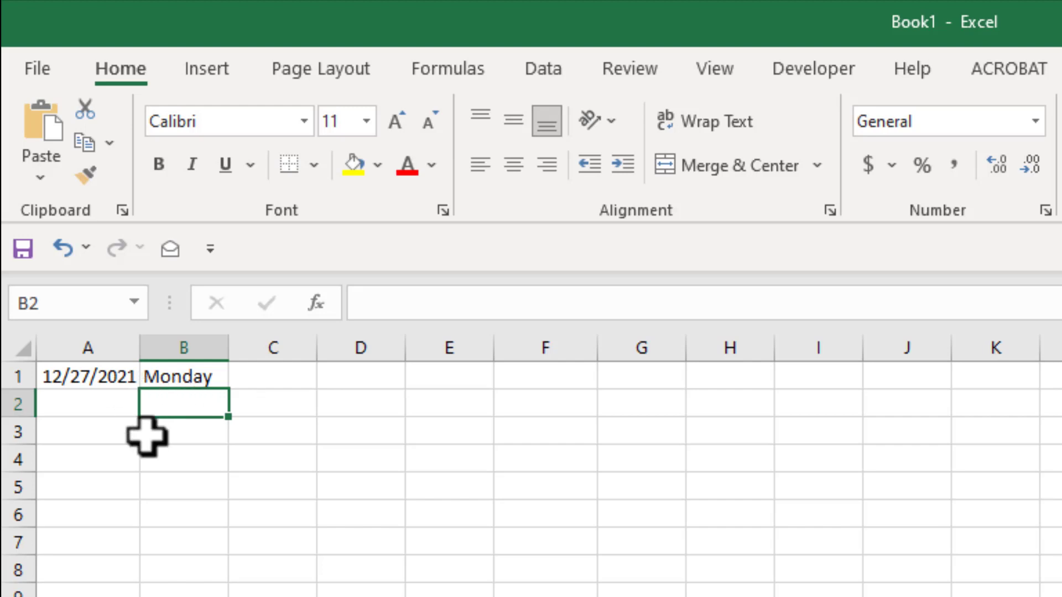
Re-enter the date in A1 as 27/12/2021 and check B1's result
left_click(114, 376)
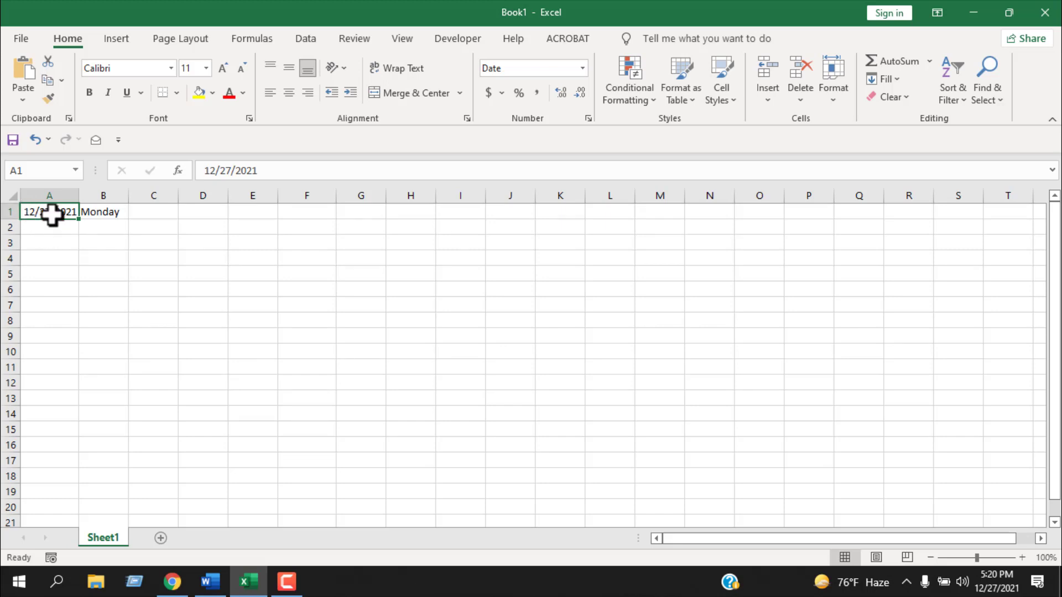
type("27/12/2021")
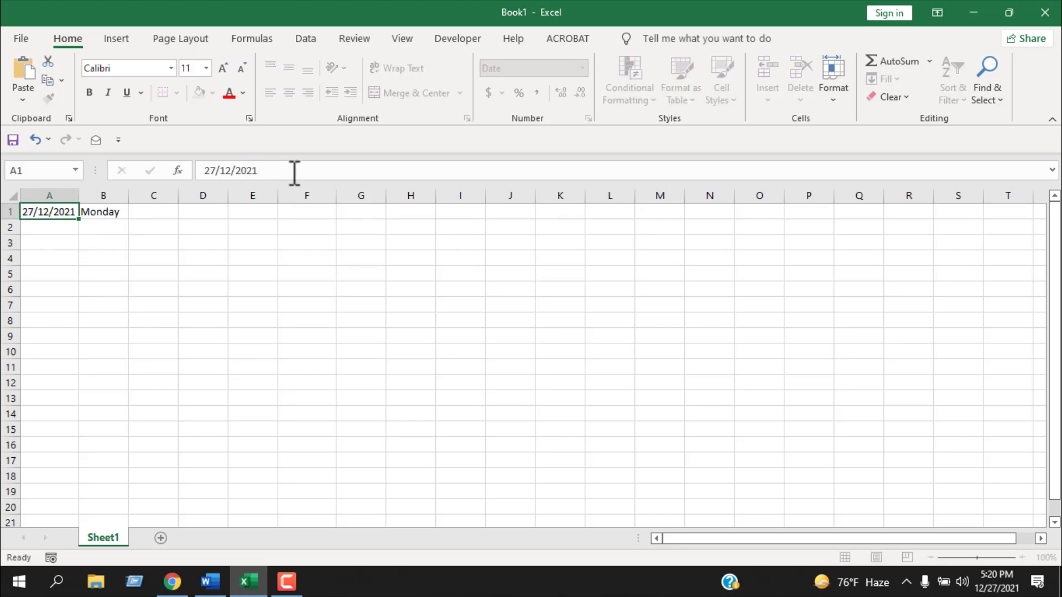
key("Return")
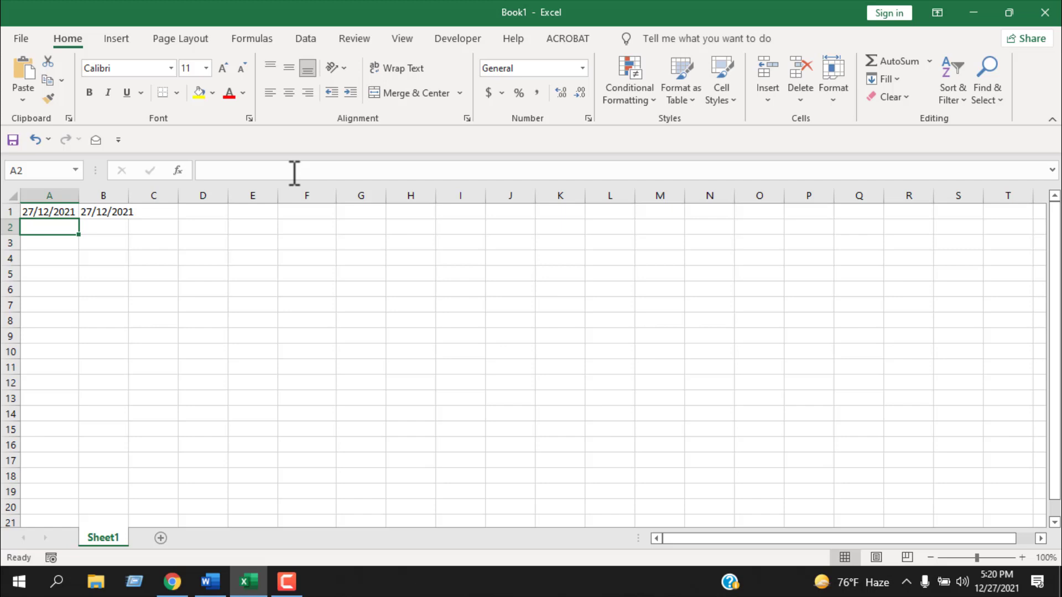
left_click(118, 212)
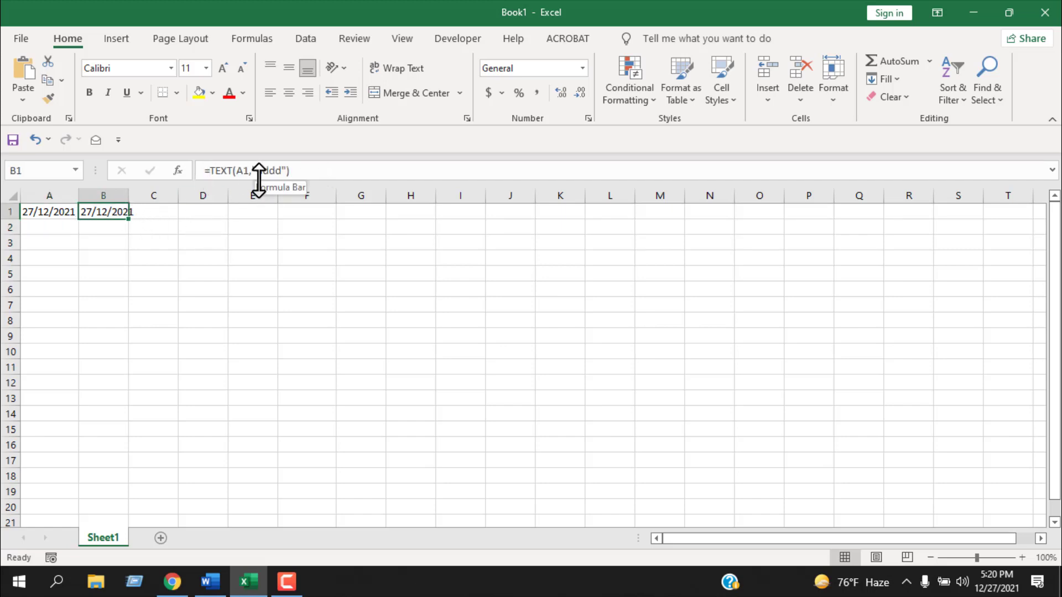
Try the Custom format code ddd for A1 in Format Cells, then cancel without applying
left_click(35, 213)
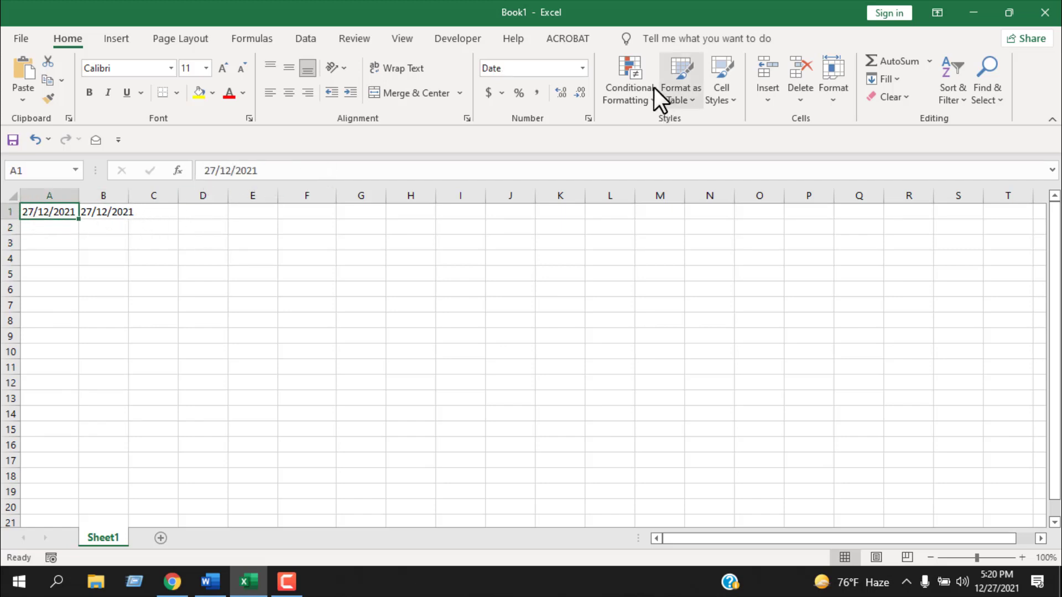
left_click(588, 117)
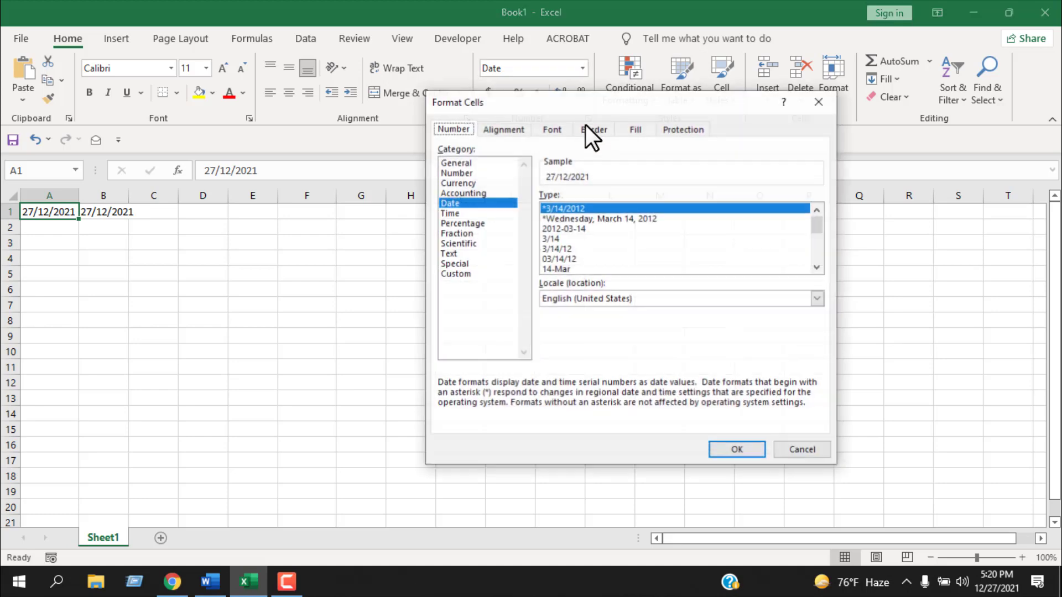
left_click(479, 273)
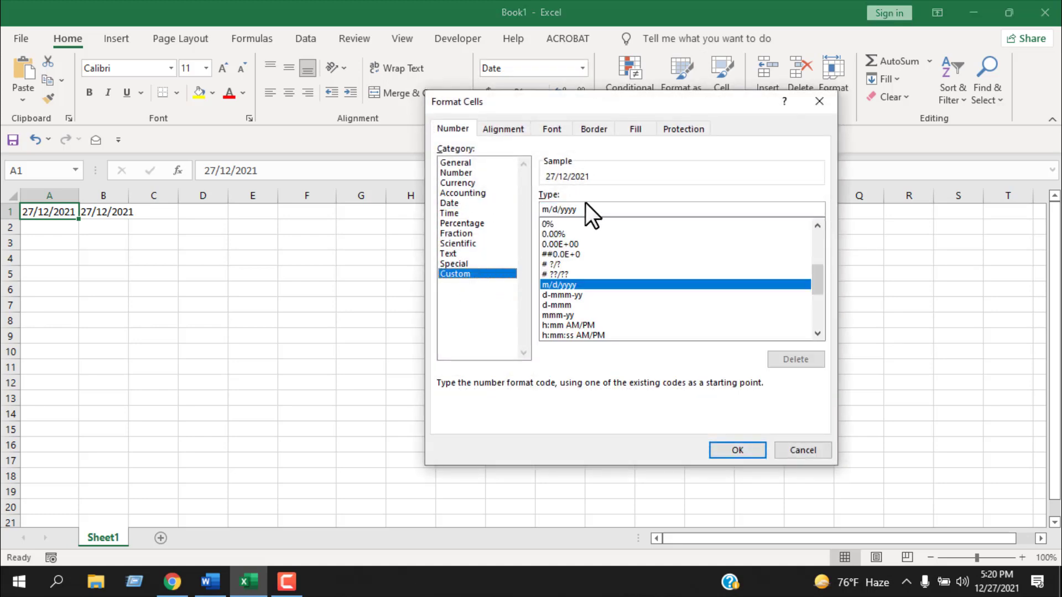
left_click_drag(585, 210, 505, 207)
type("ddd")
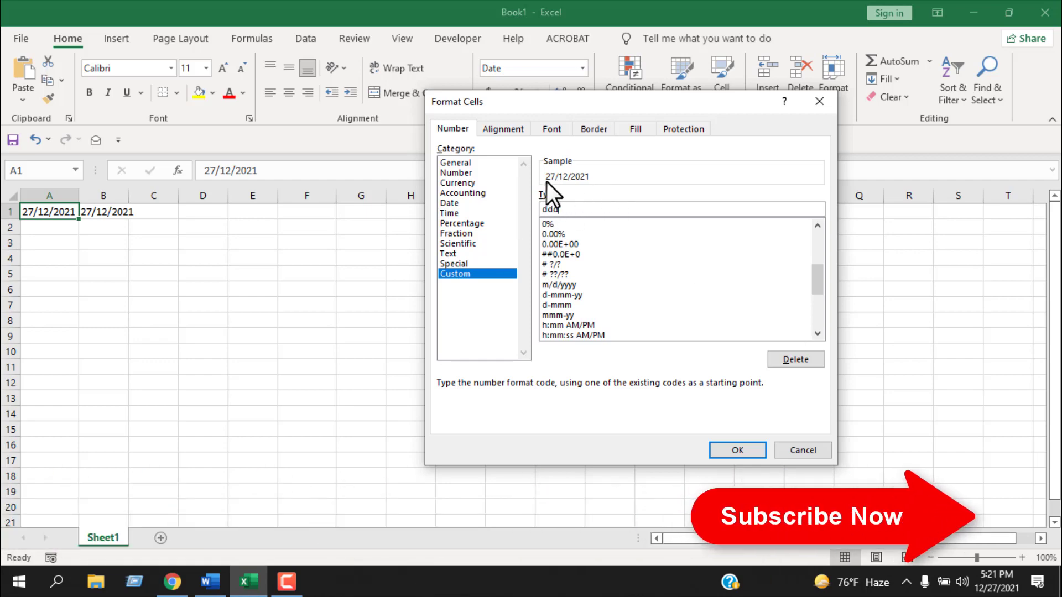
left_click(825, 447)
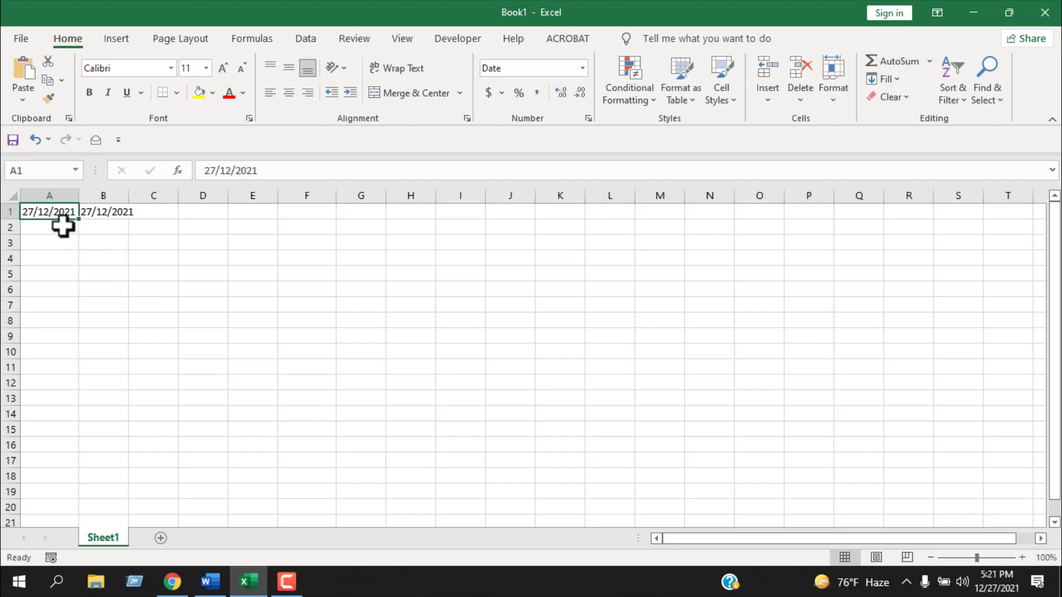
mouse_move(996, 590)
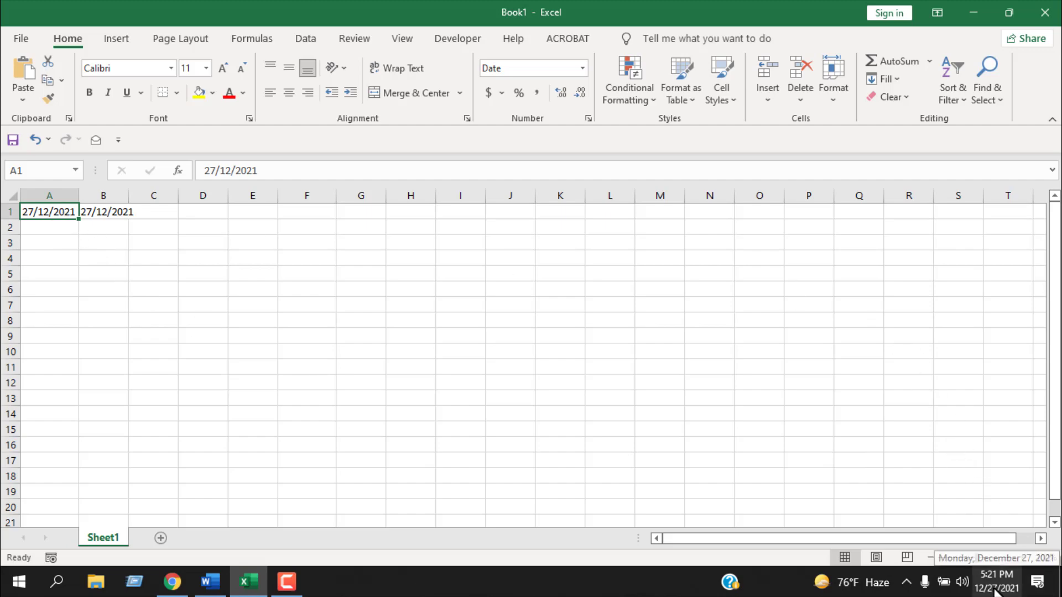